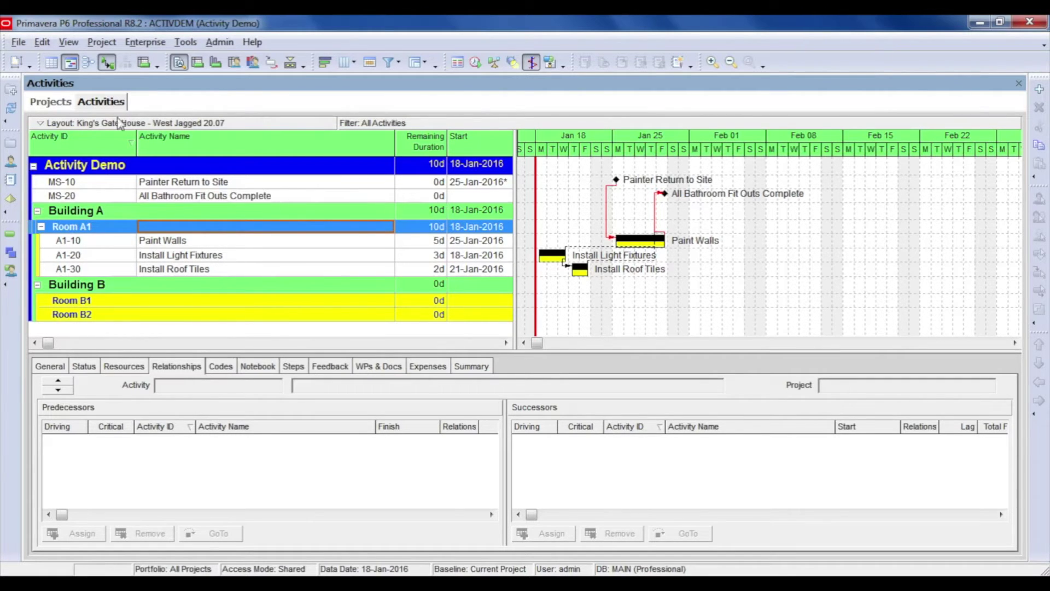
- Add activity A1-40 'Replace Window' below Install Roof Tiles in Room A1
click(210, 269)
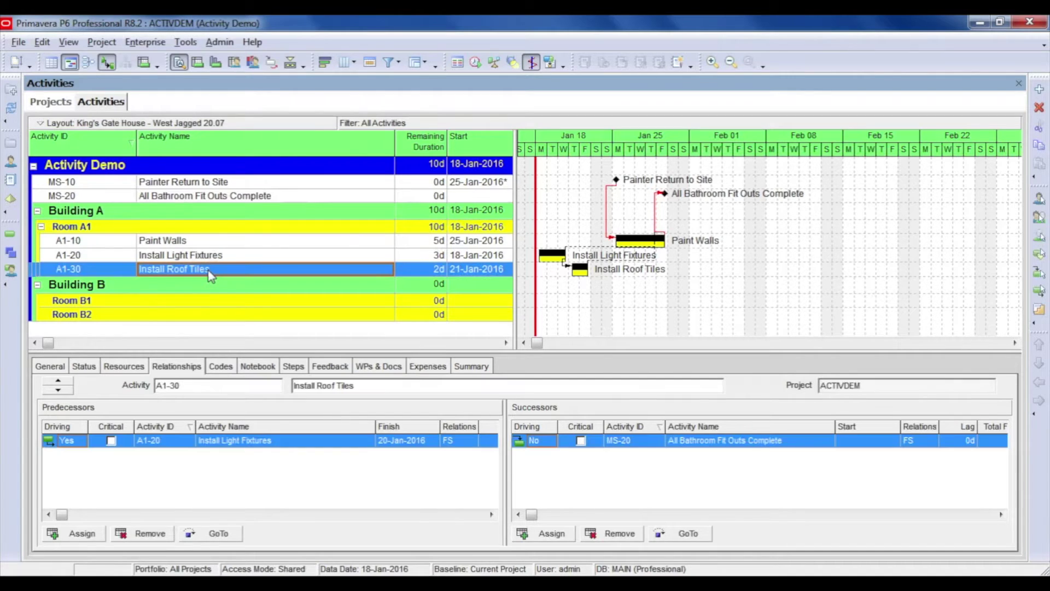
click(1038, 89)
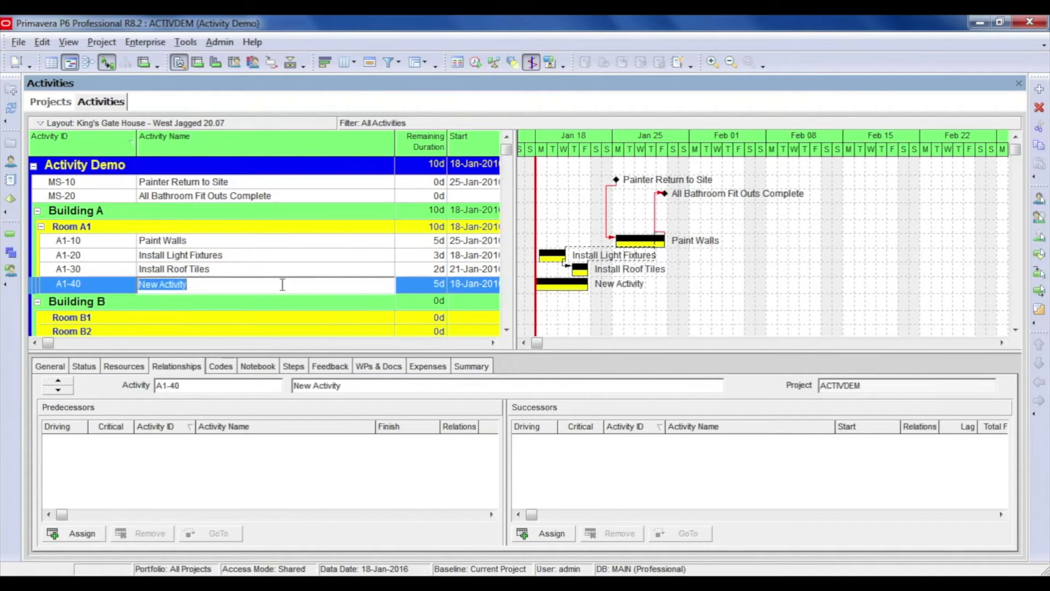
text(Replace )
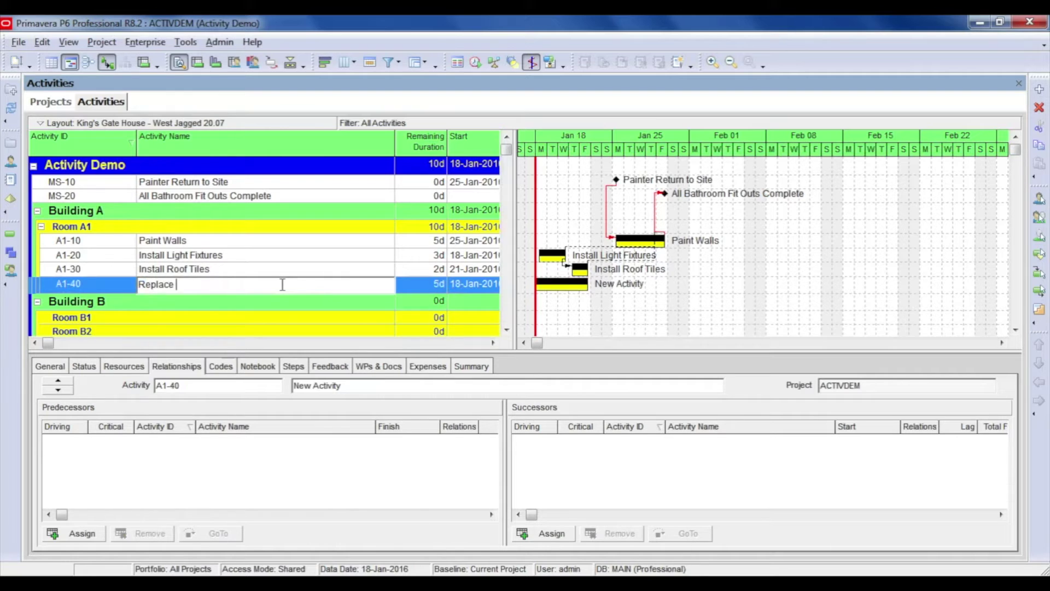
text(Window)
key(Return)
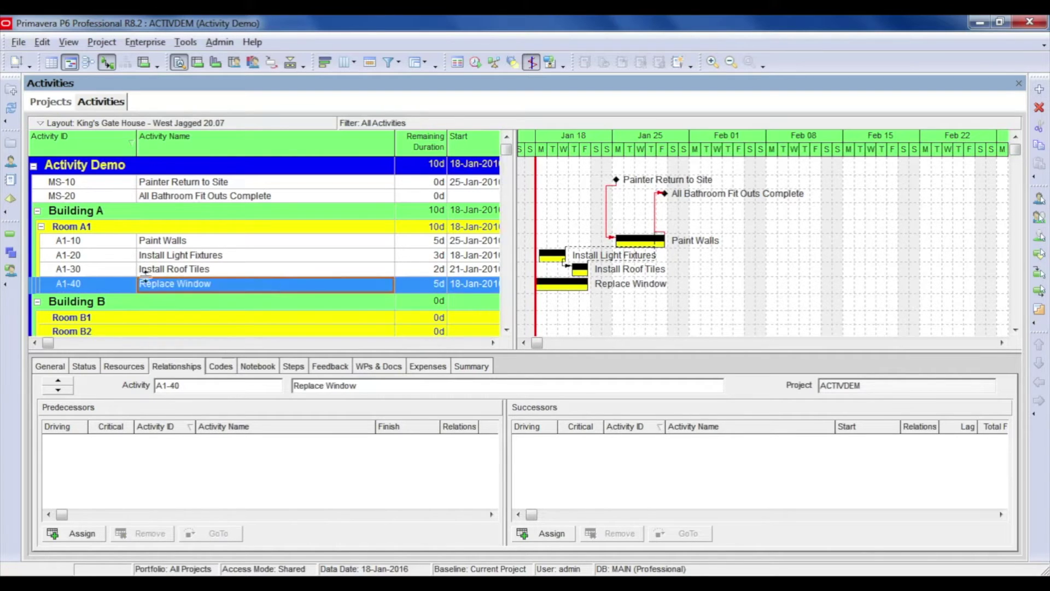
click(71, 287)
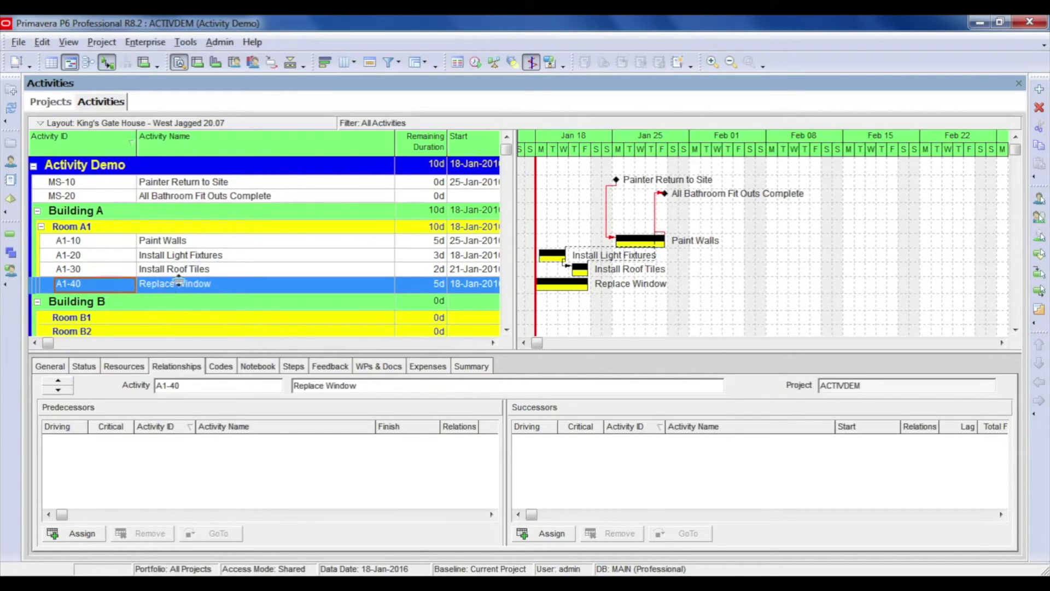
- Select A1-10 through A1-30 (Paint Walls, Install Light Fixtures, Install Roof Tiles) and copy them
ctrl+click(184, 256)
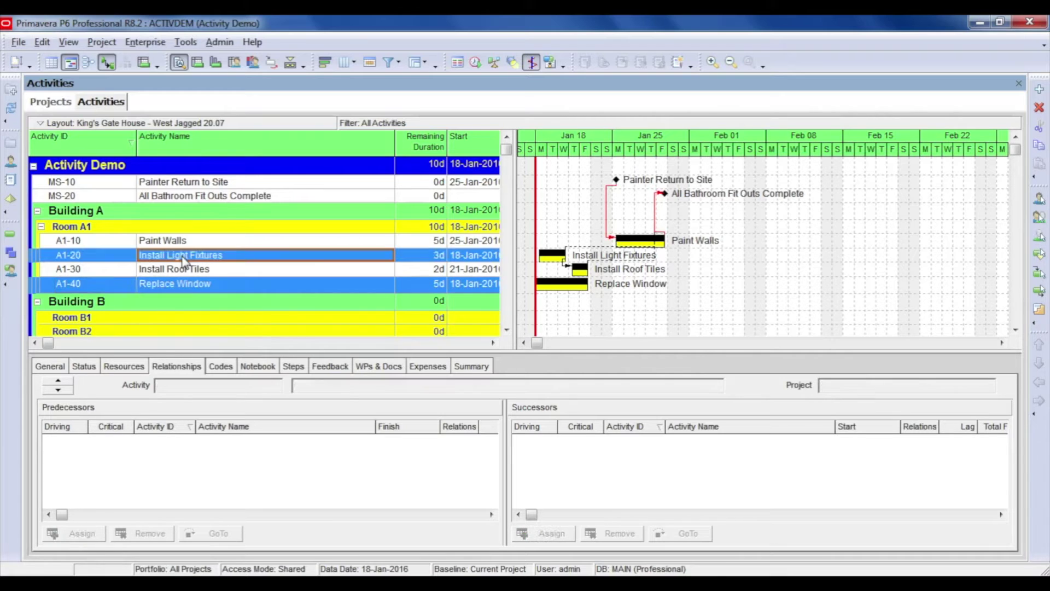
ctrl+click(182, 243)
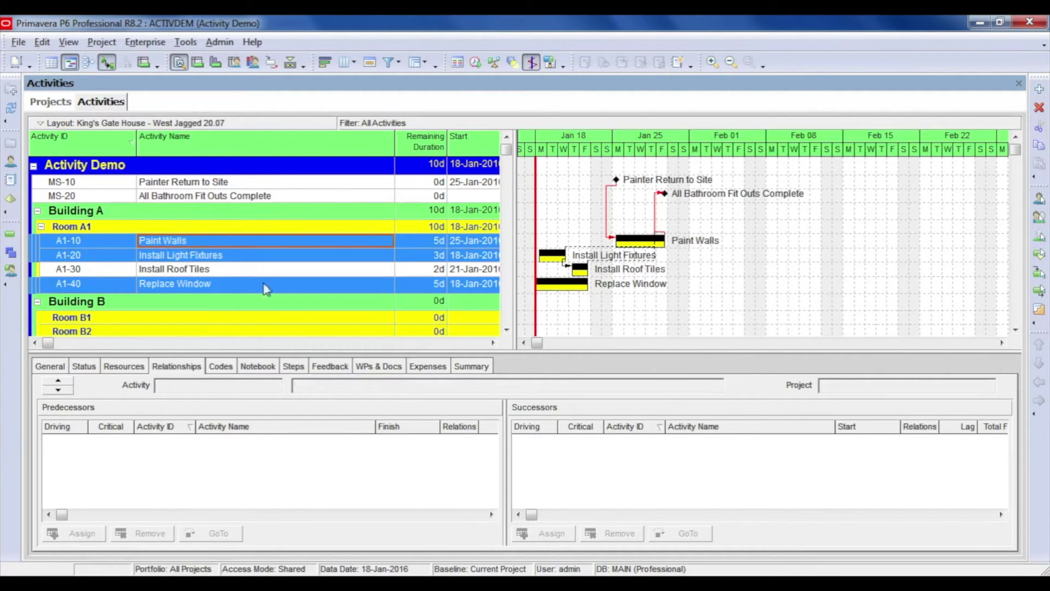
click(244, 270)
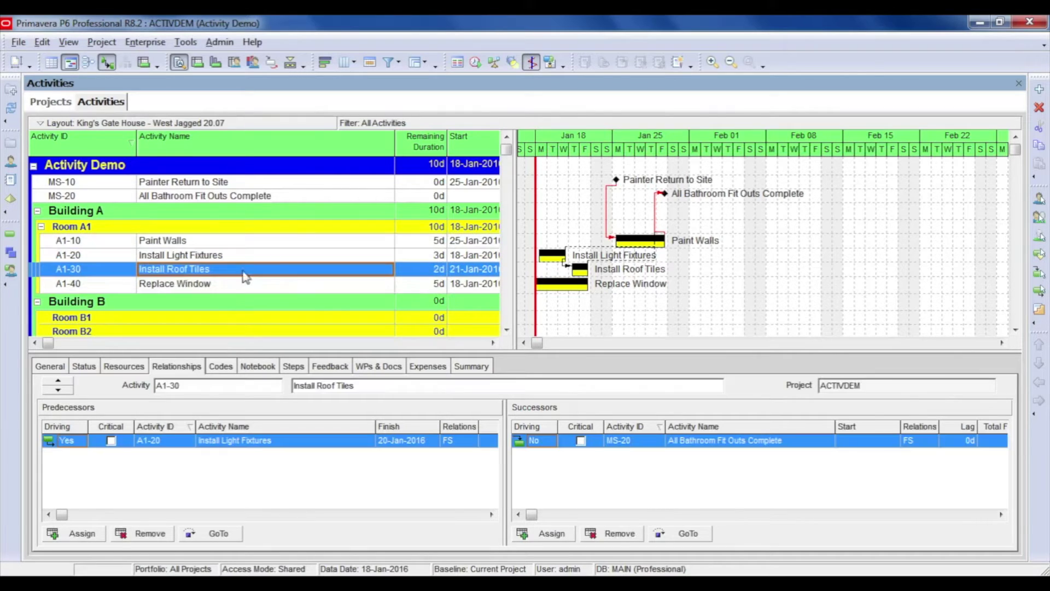
shift+click(261, 242)
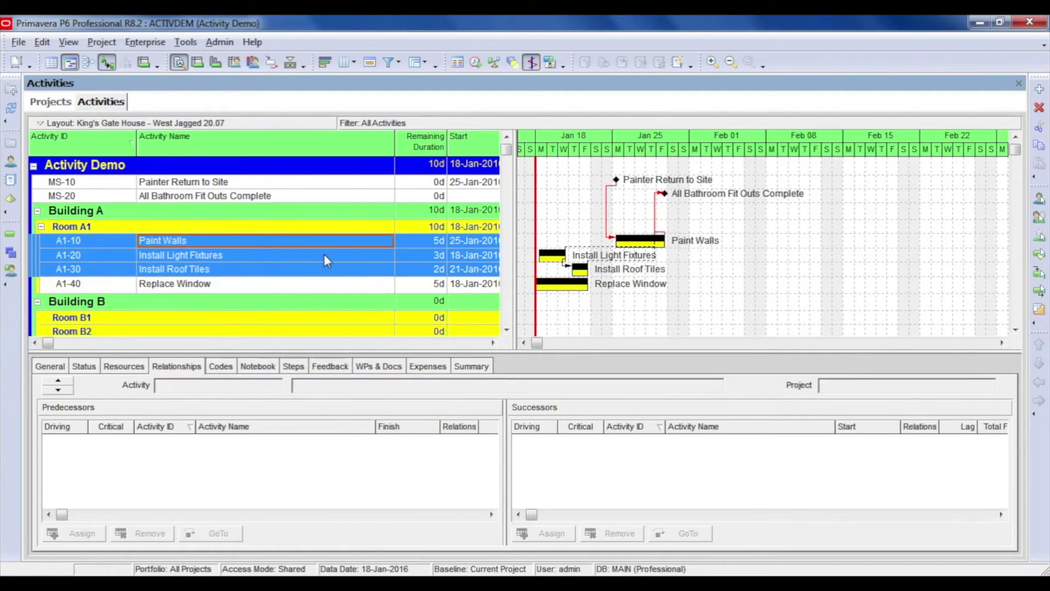
right_click(279, 259)
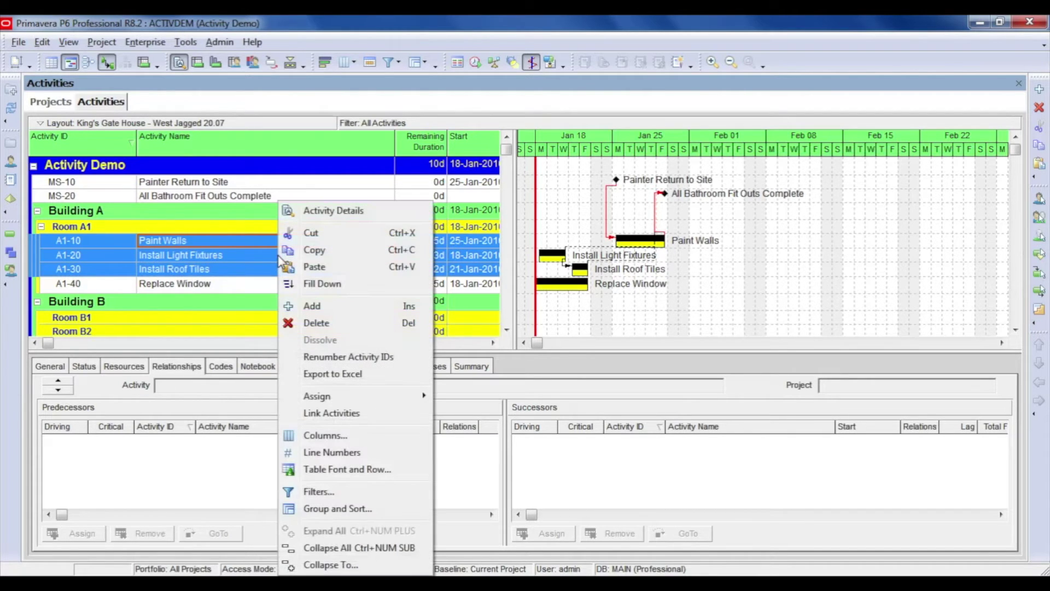
click(399, 251)
- Select the Room B1 row as the paste destination
scroll(222, 273, down, 1)
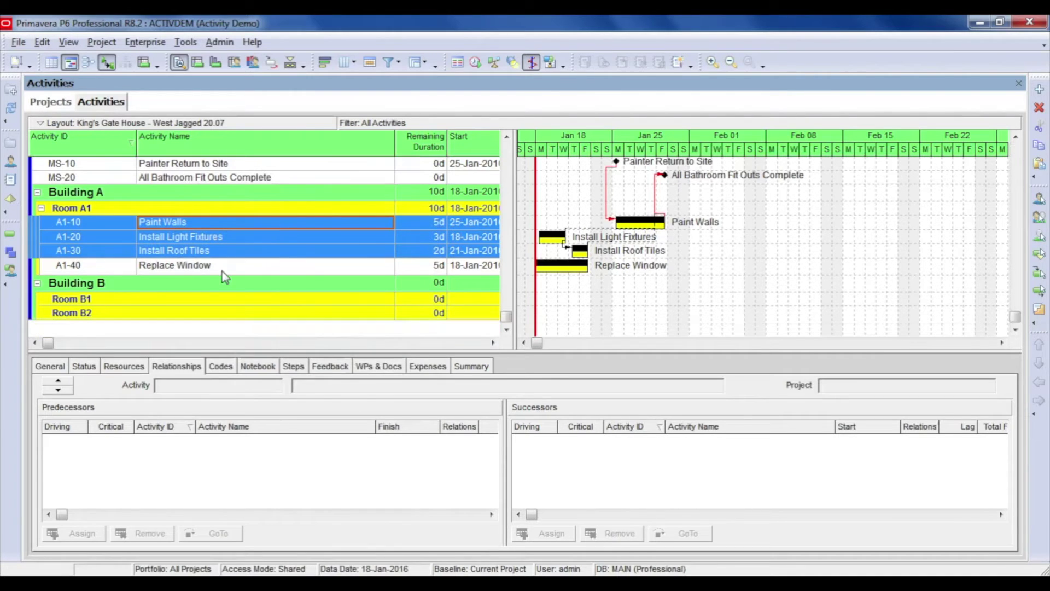
click(218, 303)
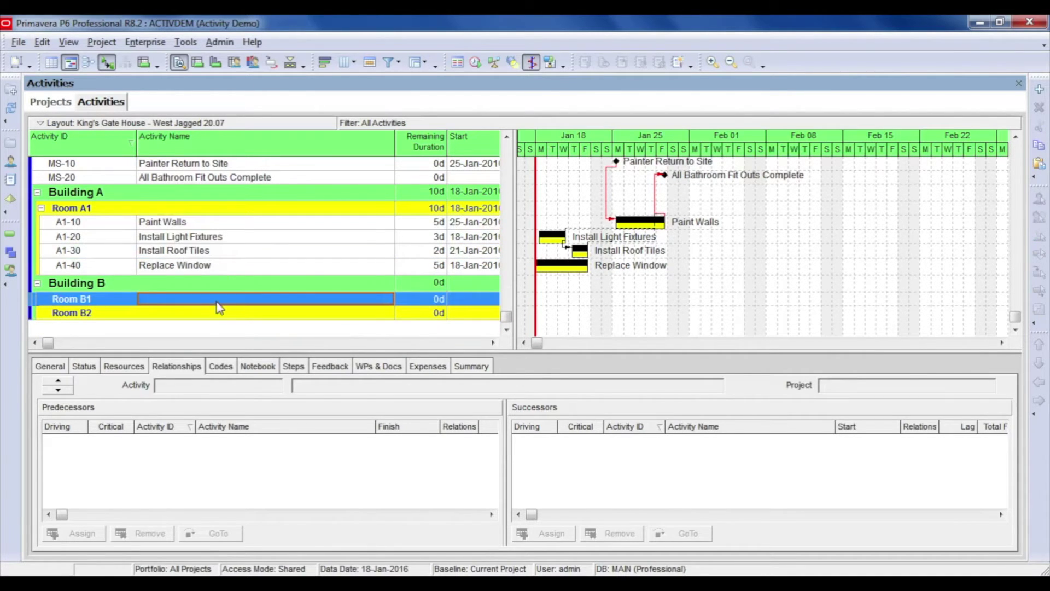
right_click(219, 306)
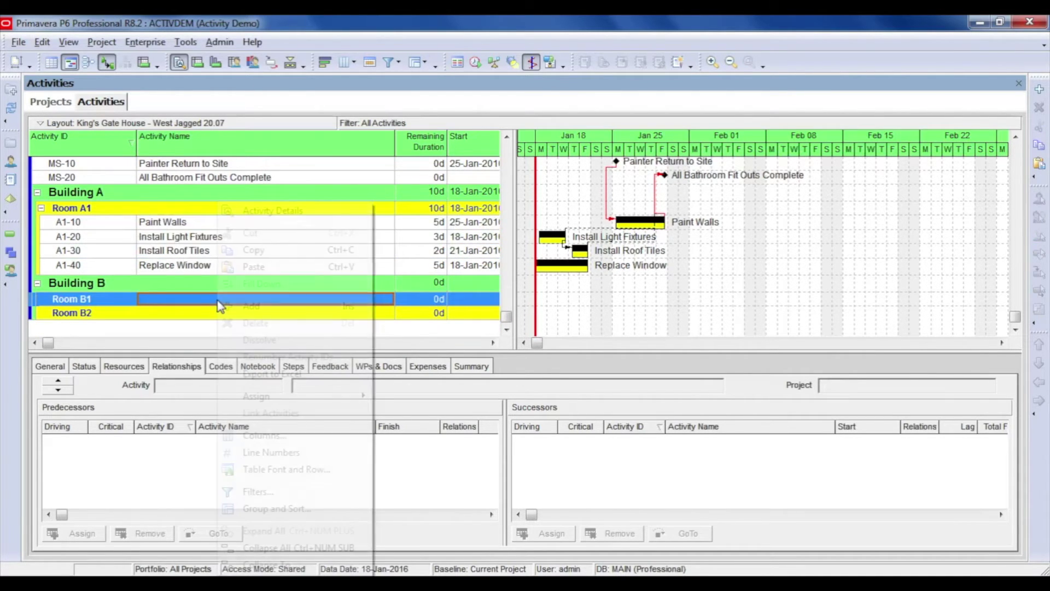
- Paste the copied activities into Room B1, keeping relationships to activities outside the copy
click(255, 267)
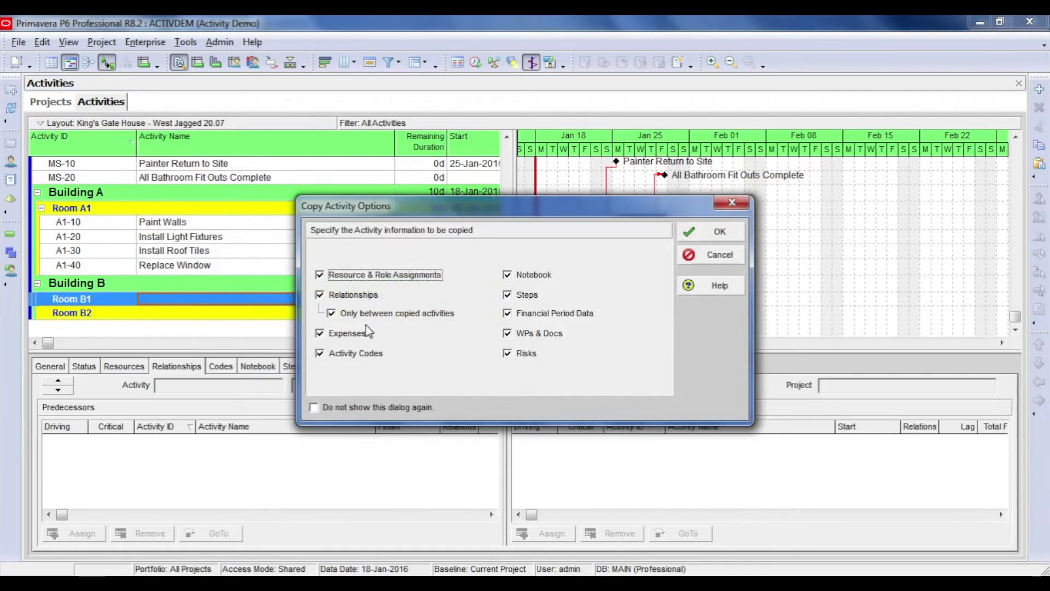
click(332, 313)
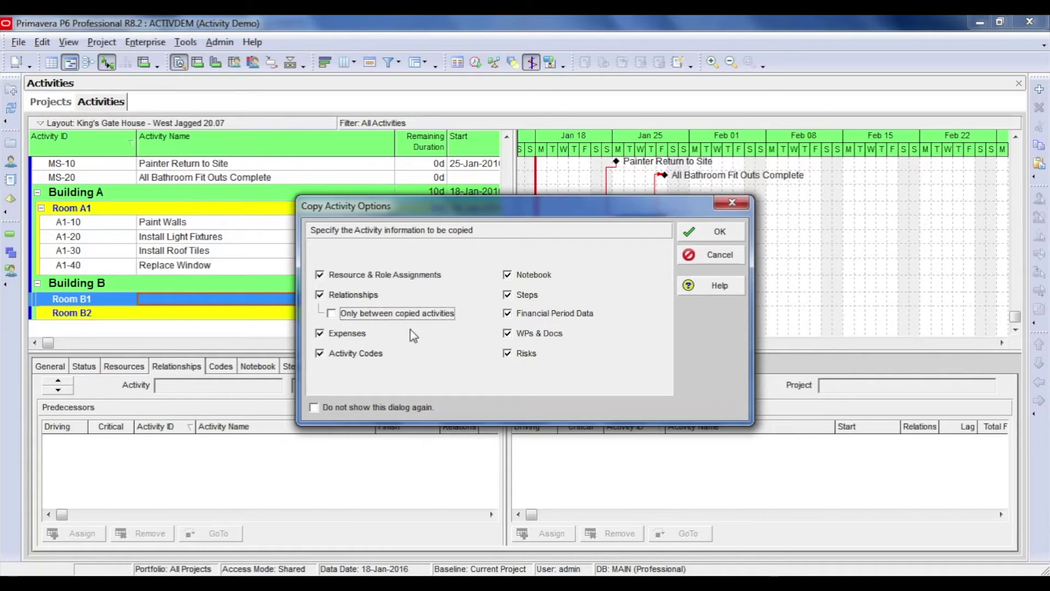
click(716, 235)
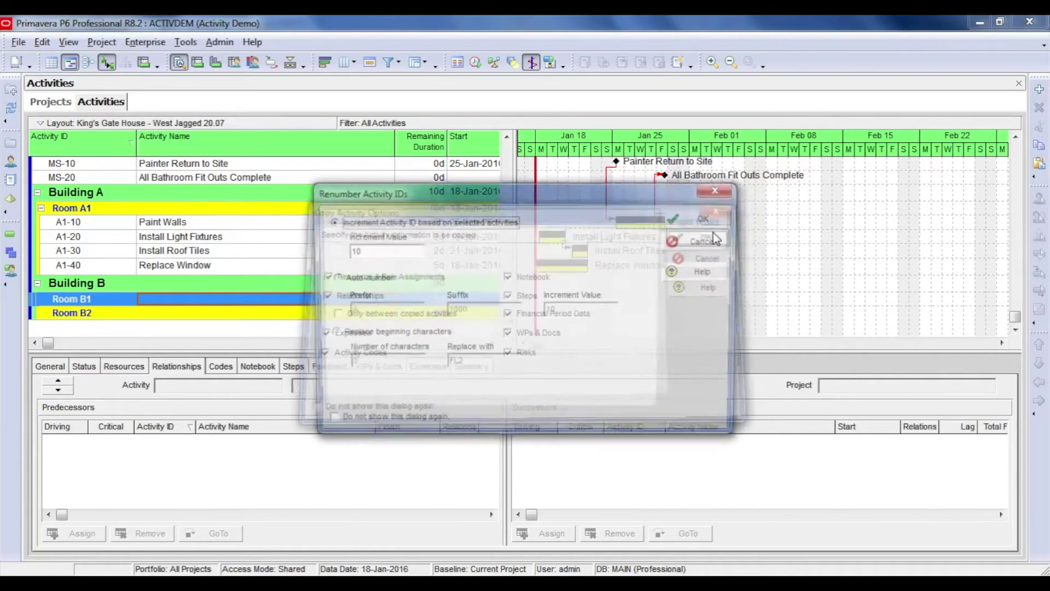
- Auto-number the pasted activities with suffix 10, giving B1-10, B1-20 and B1-30
click(346, 280)
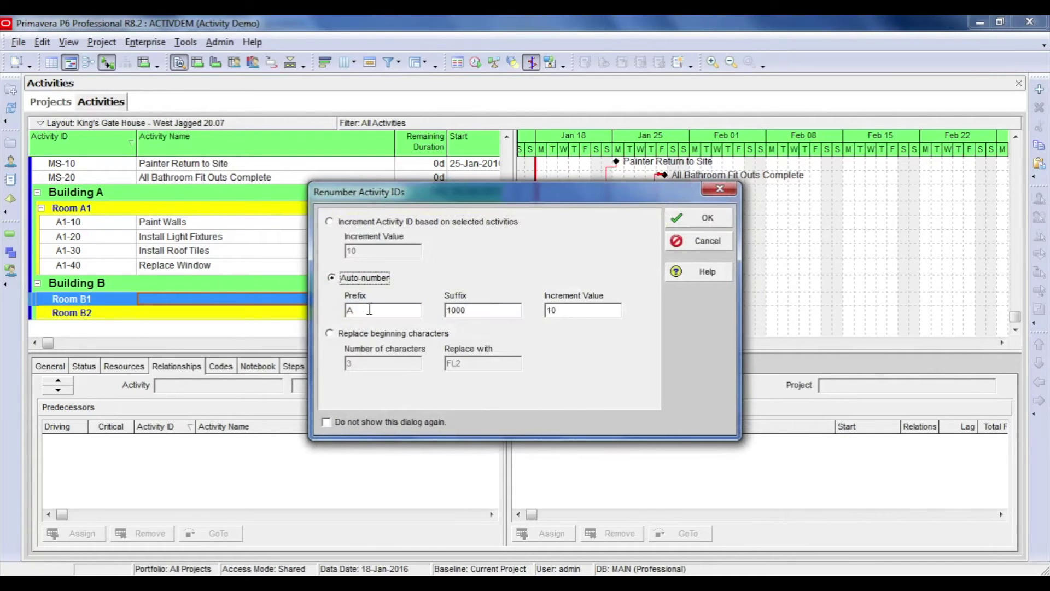
key(Tab)
click(469, 311)
key(BackSpace)
key(BackSpace)
click(690, 223)
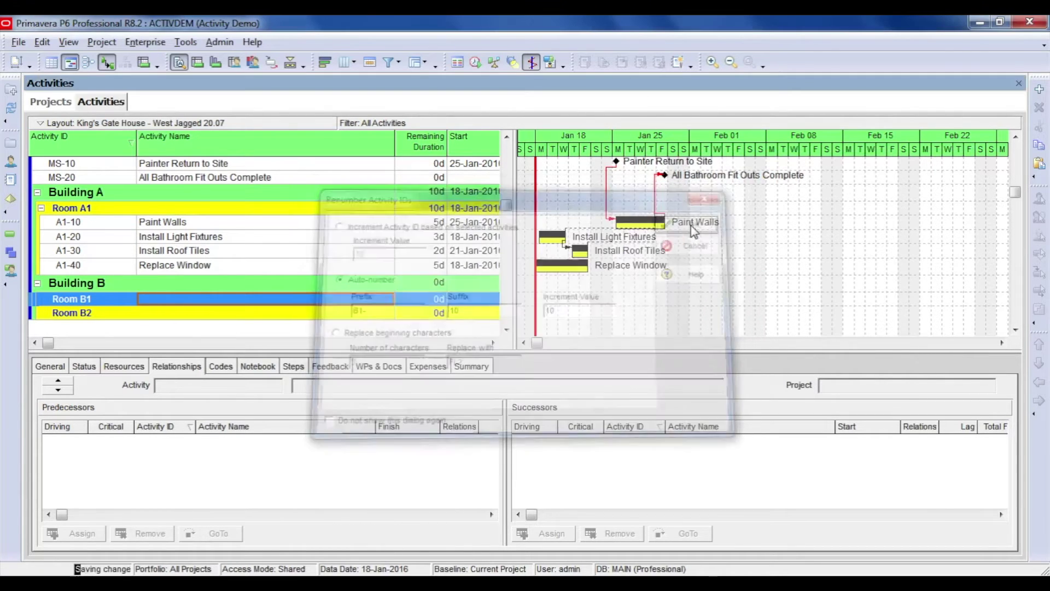
scroll(283, 266, down, 1)
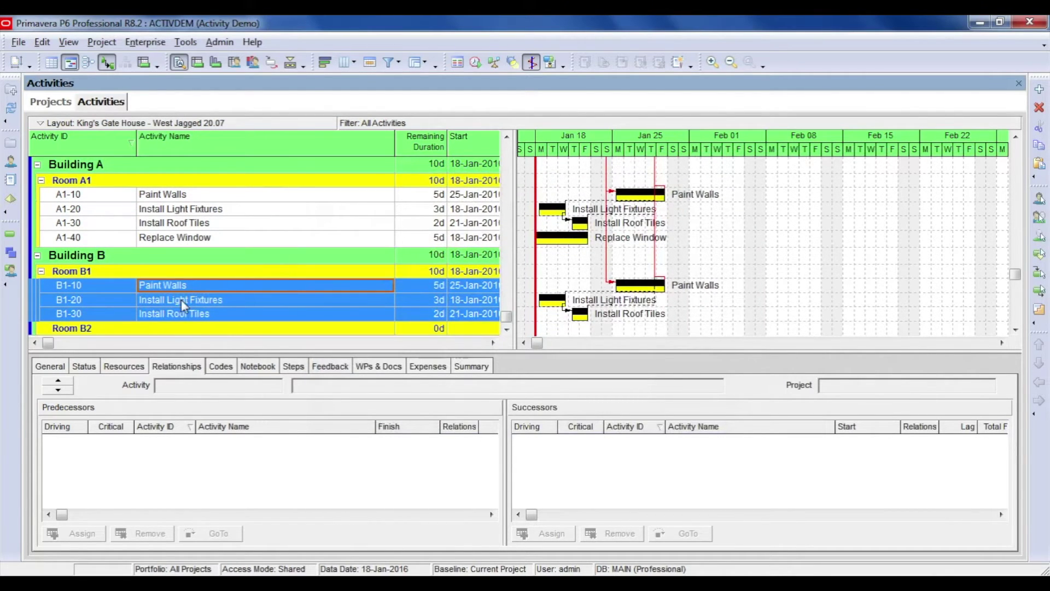
- Paste the copied activities into Room B2 with default copy and renumbering options
click(186, 328)
key(ctrl+v)
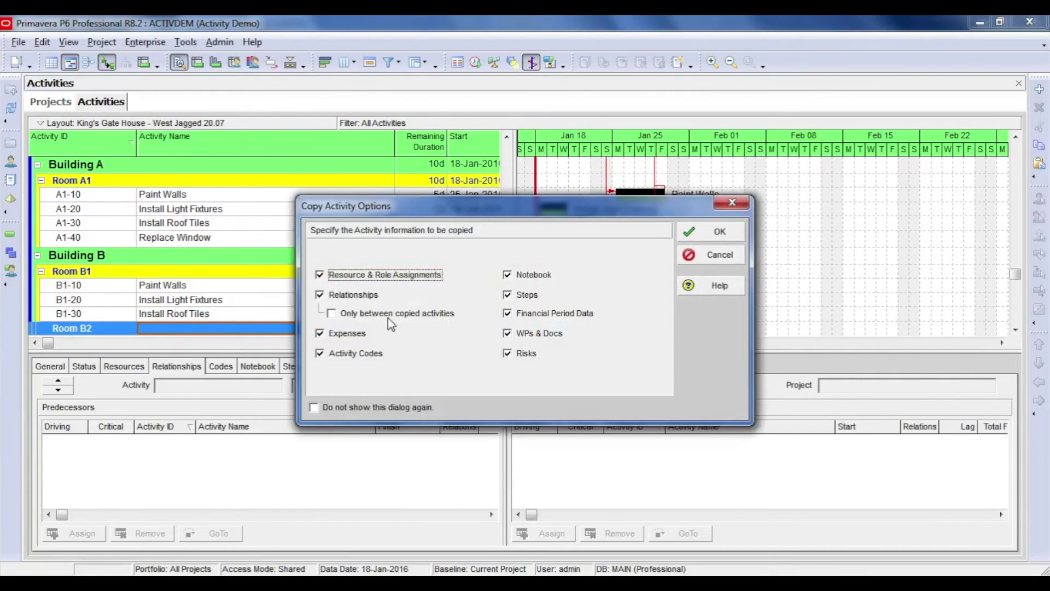
click(707, 241)
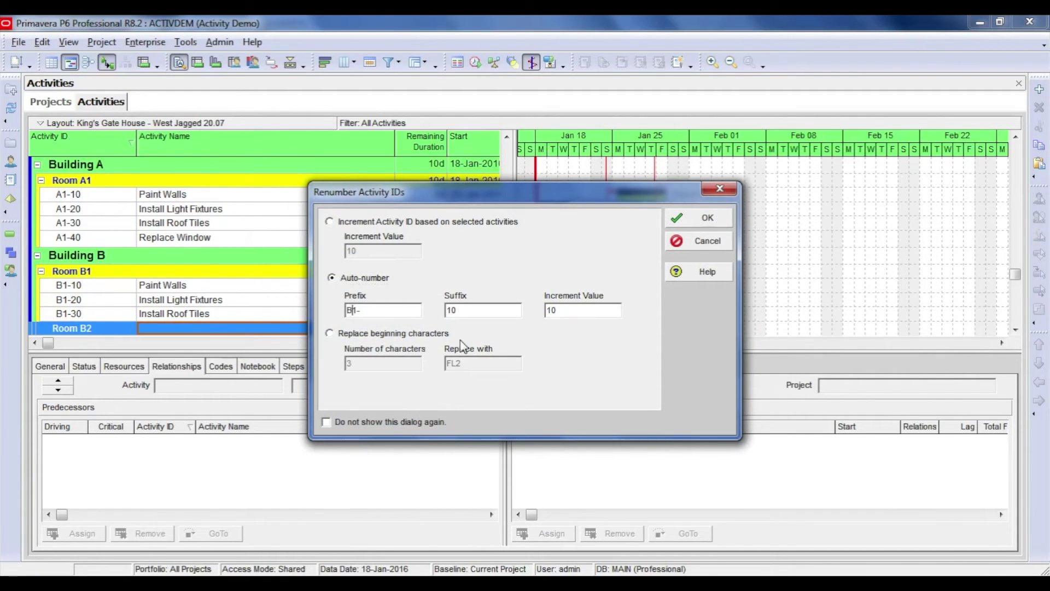
click(684, 221)
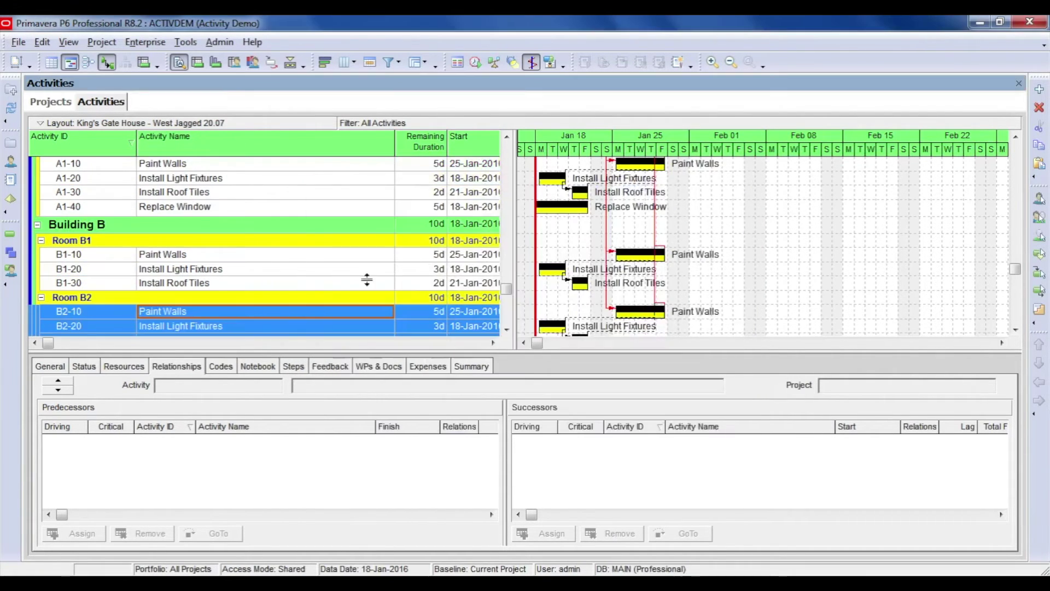
- Check B1-10's relationships, then select Replace Window and show its status details
click(94, 241)
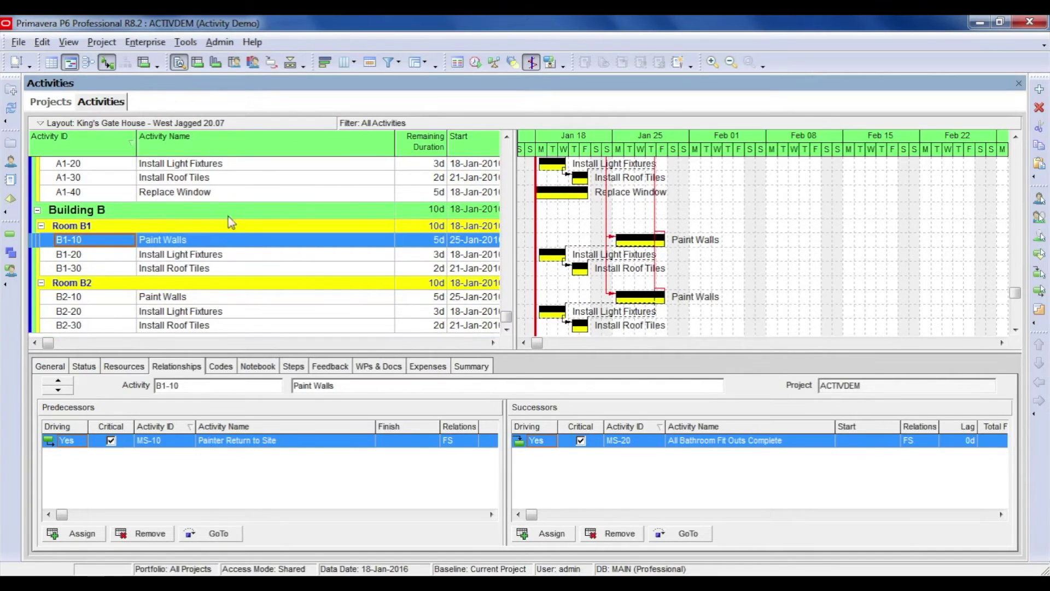
click(239, 194)
scroll(235, 228, up, 1)
scroll(235, 227, up, 1)
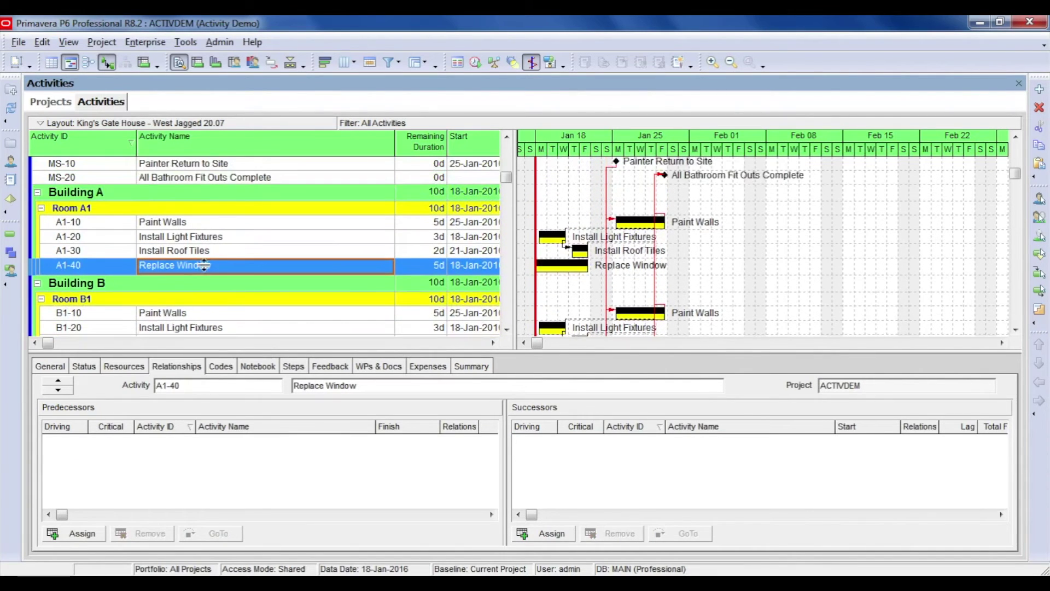
click(76, 367)
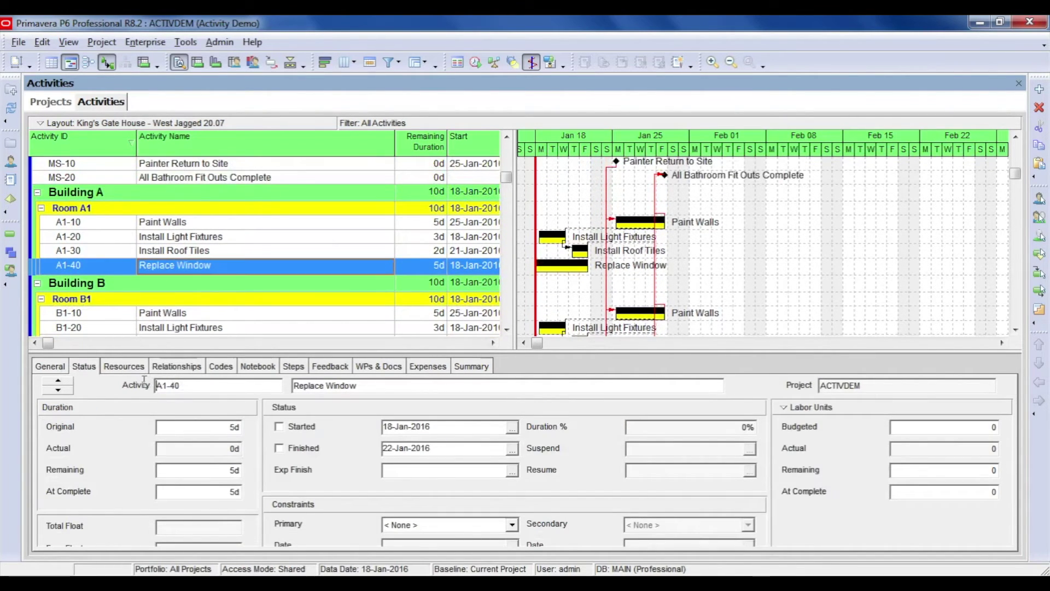
- Set Replace Window's remaining duration to 2 days and verify the 2d value in the table
drag(365, 385, 284, 381)
click(192, 470)
text(2)
key(Return)
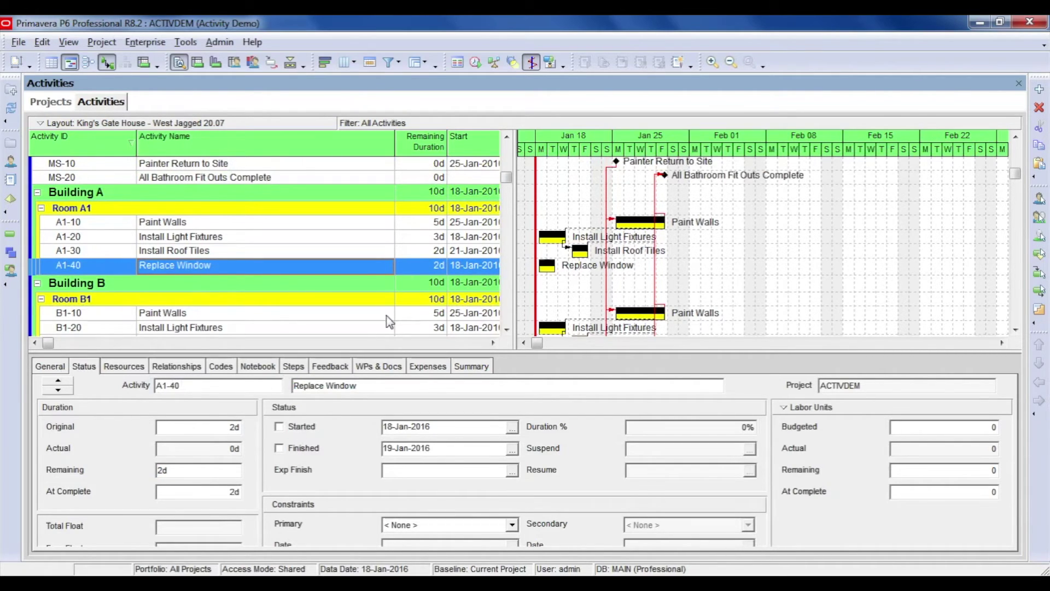
click(222, 266)
drag(223, 266, 138, 266)
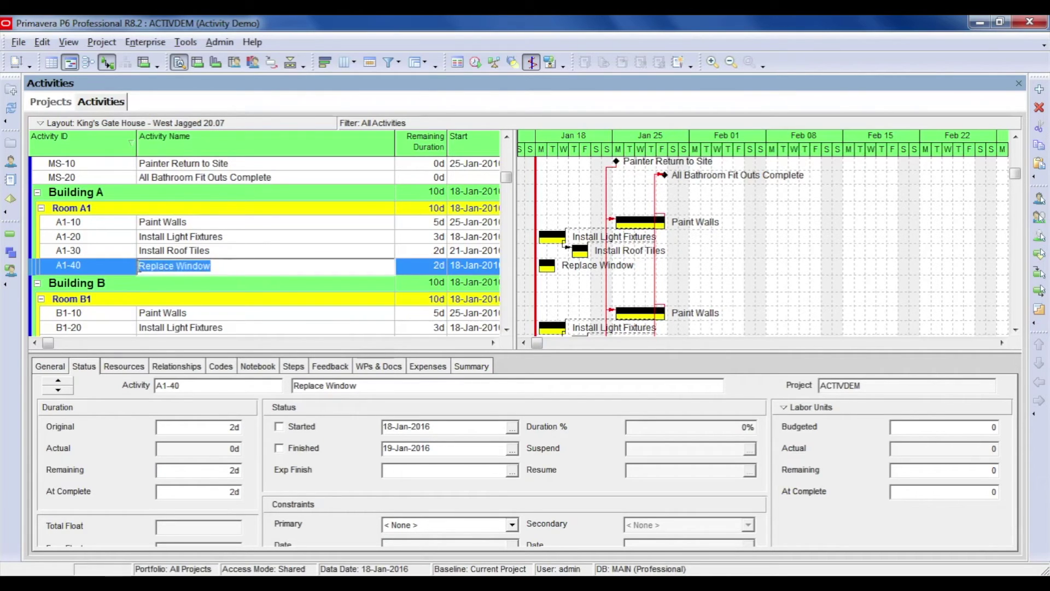
click(429, 265)
click(429, 255)
click(431, 265)
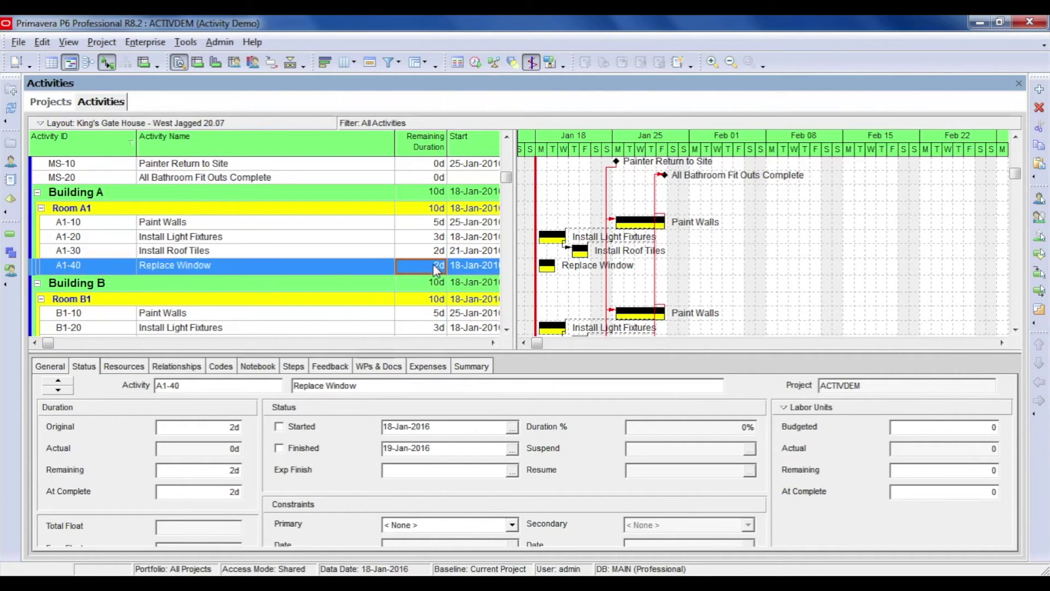
- Select rows A1-40 to B2-30, dismiss their context menu, then pick Paint Walls A1-10
scroll(432, 265, down, 3)
shift+click(436, 327)
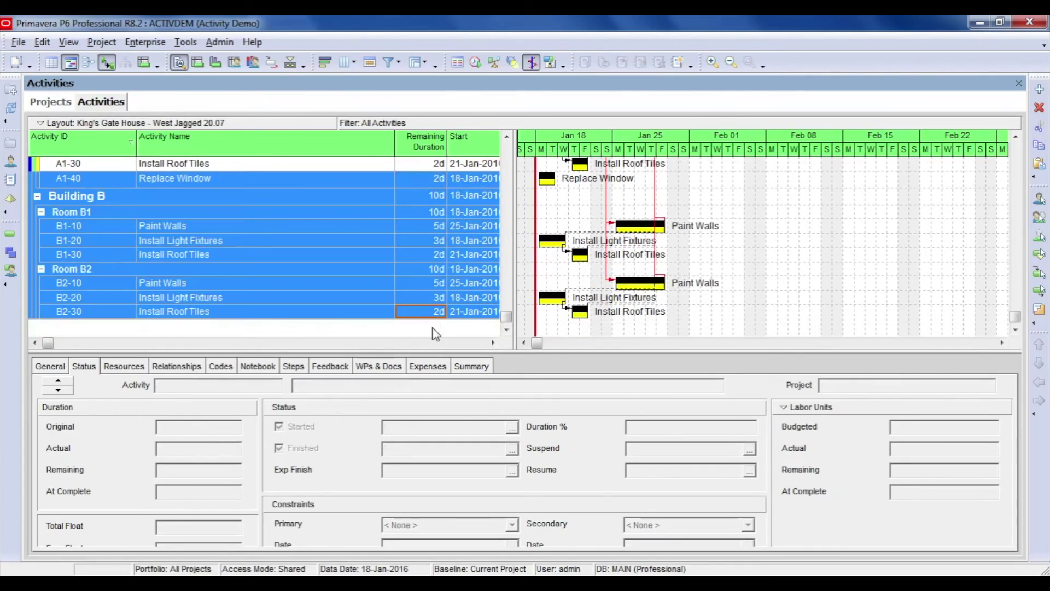
right_click(424, 311)
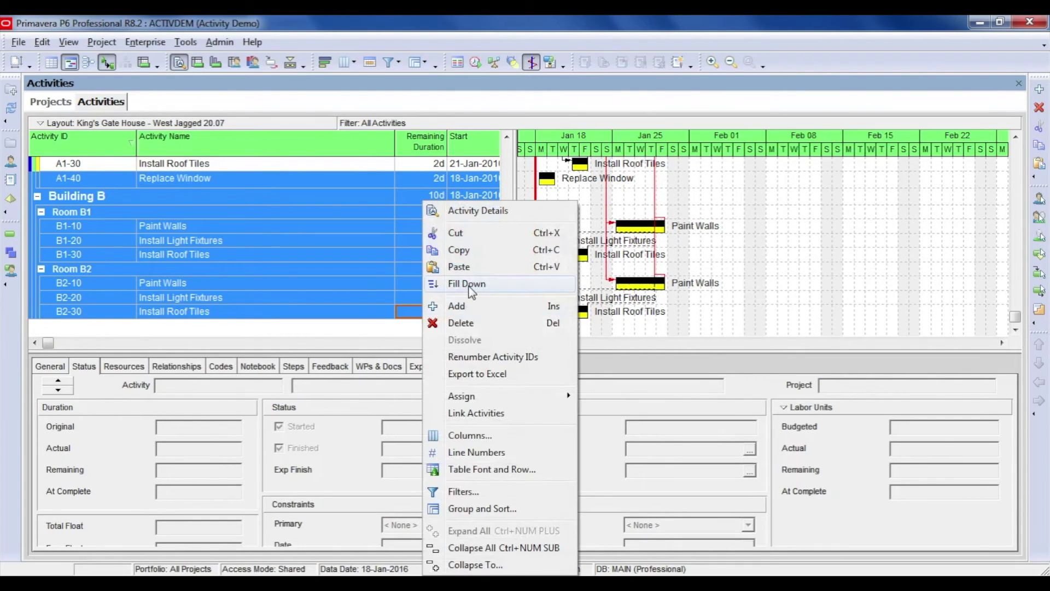
click(355, 212)
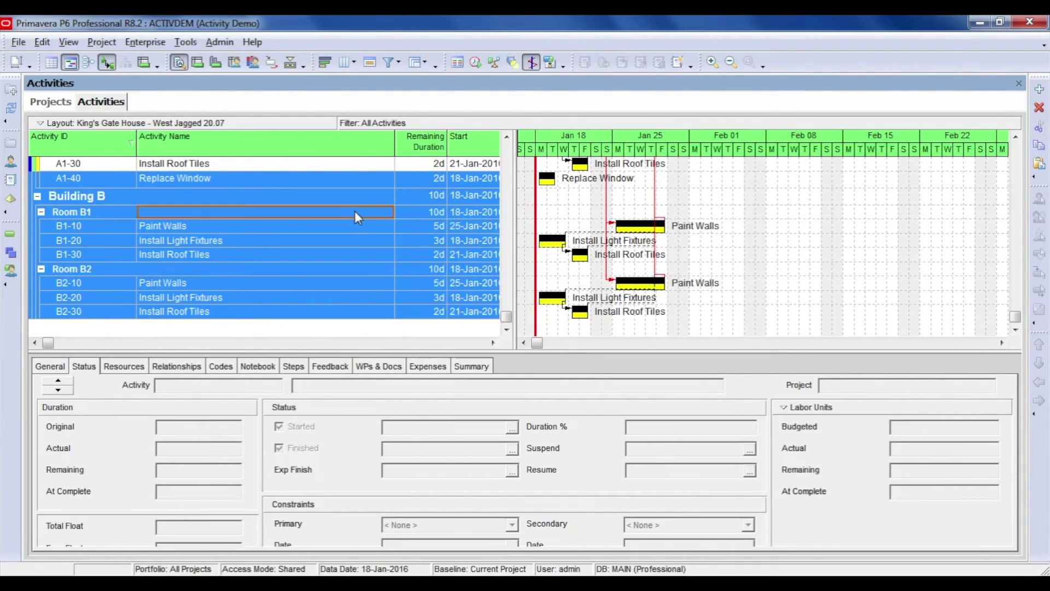
scroll(354, 211, up, 5)
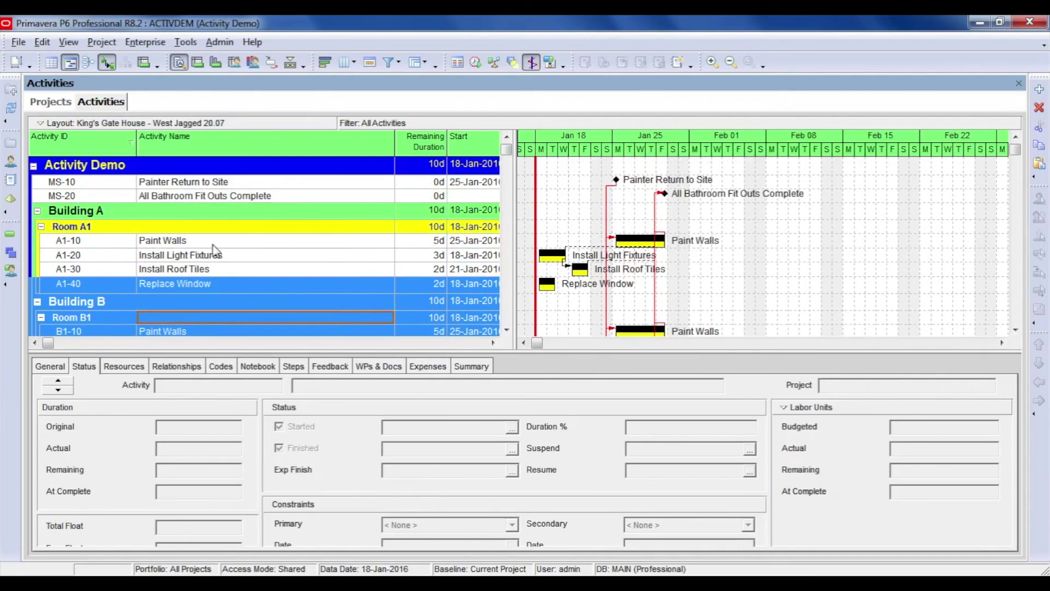
click(214, 241)
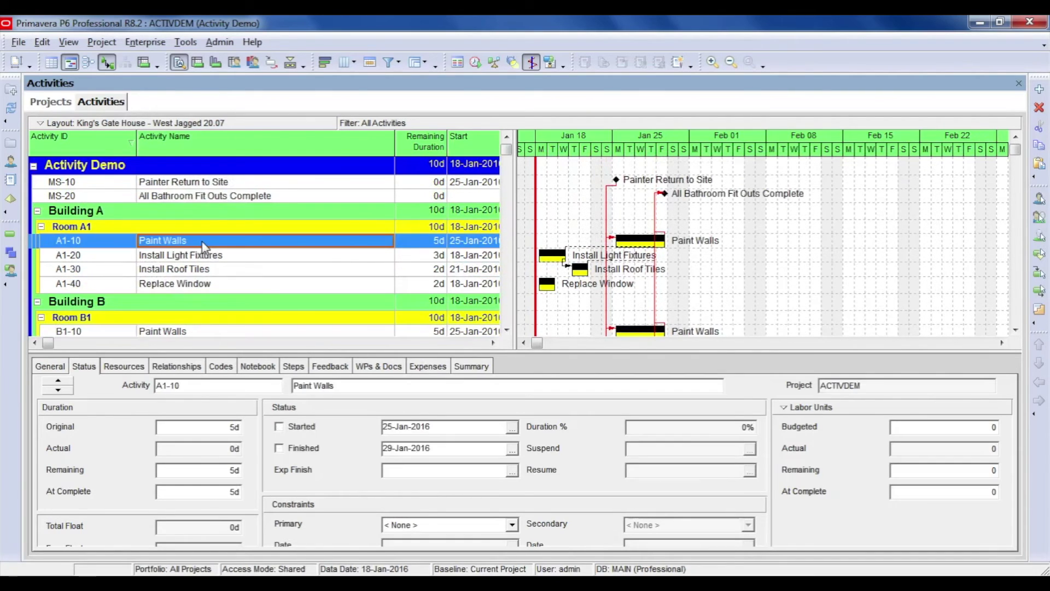
- Show General details for milestone MS-20 All Bathroom Fit Outs Complete
click(59, 370)
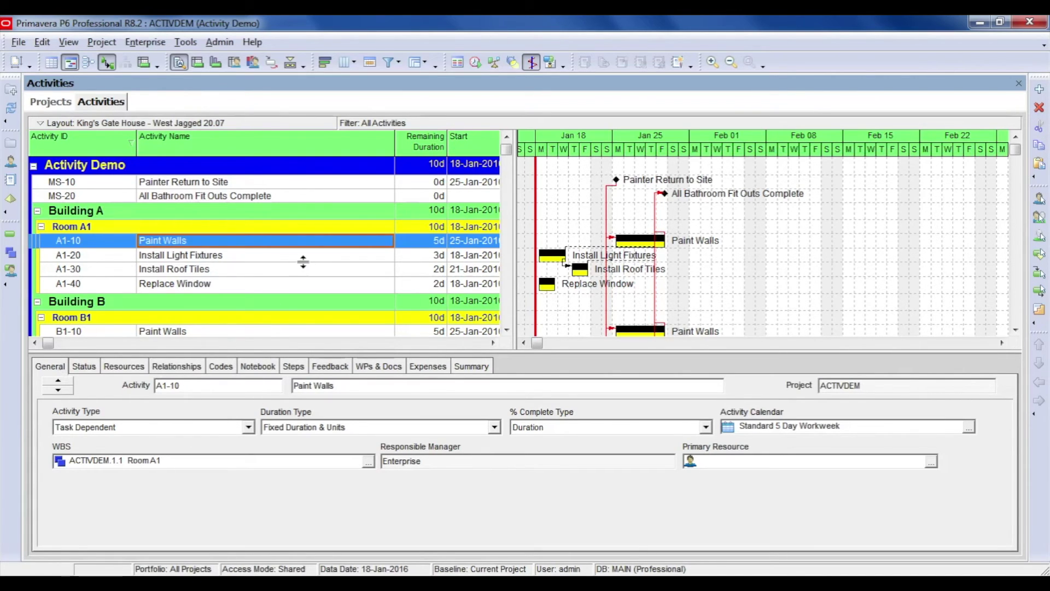
click(224, 199)
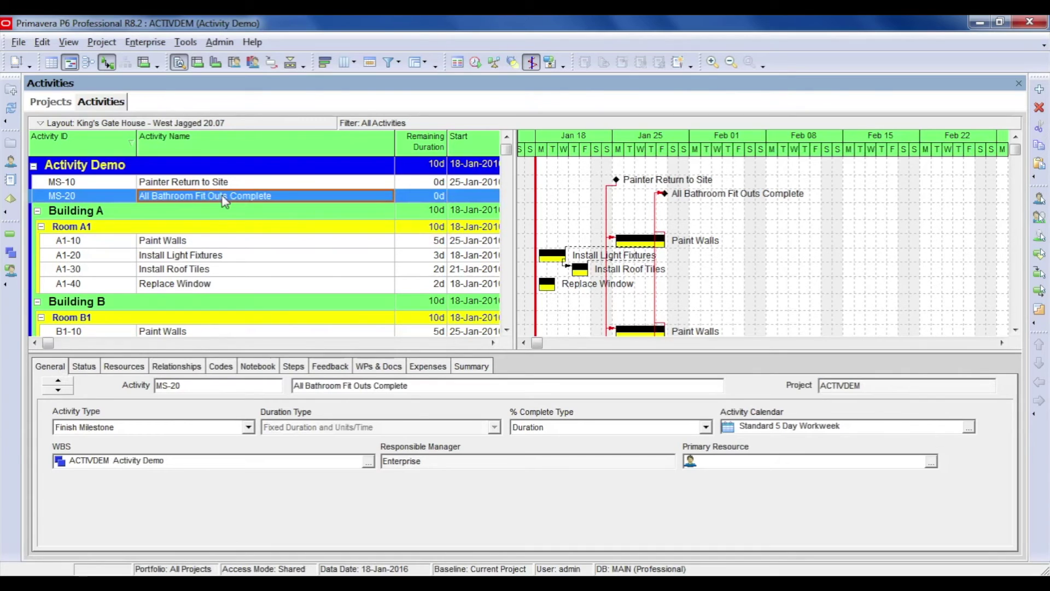
scroll(664, 214, down, 2)
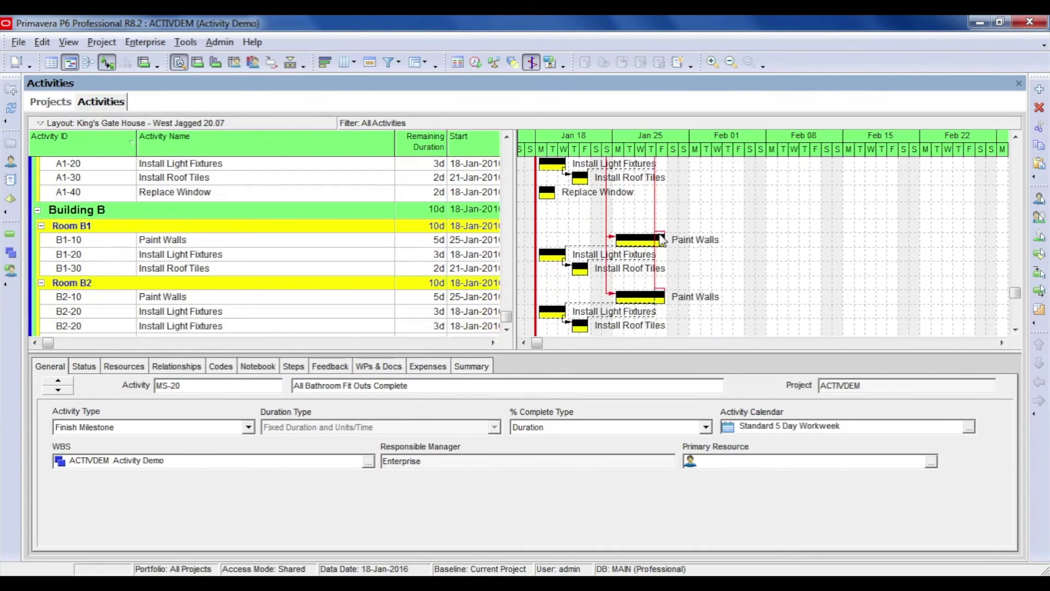
scroll(662, 240, up, 2)
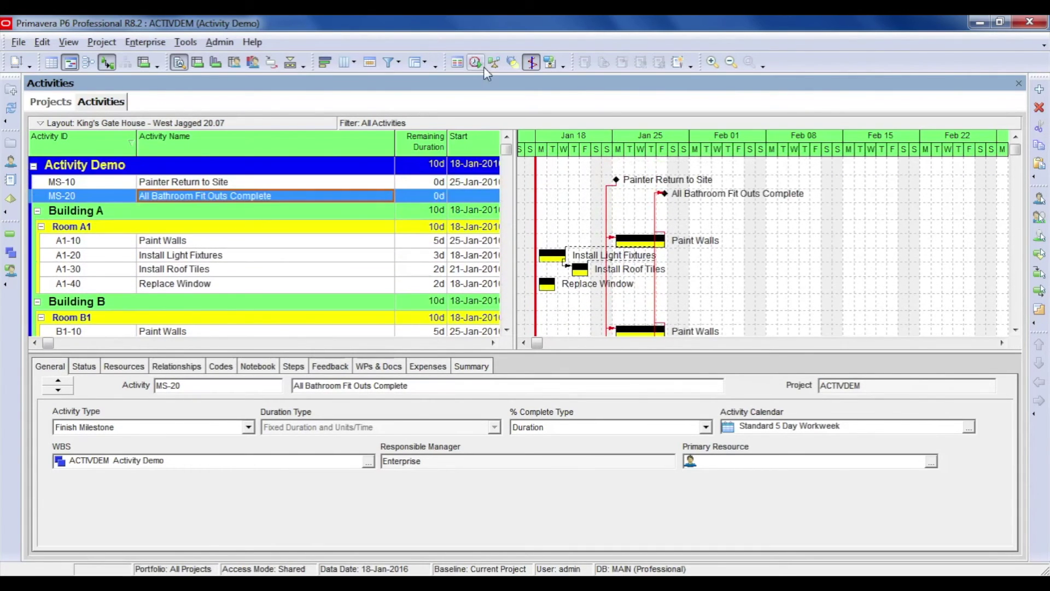
- Reschedule the project with data date 20-Jan-2016, then select milestone MS-10 Painter Return to Site
click(480, 65)
click(622, 279)
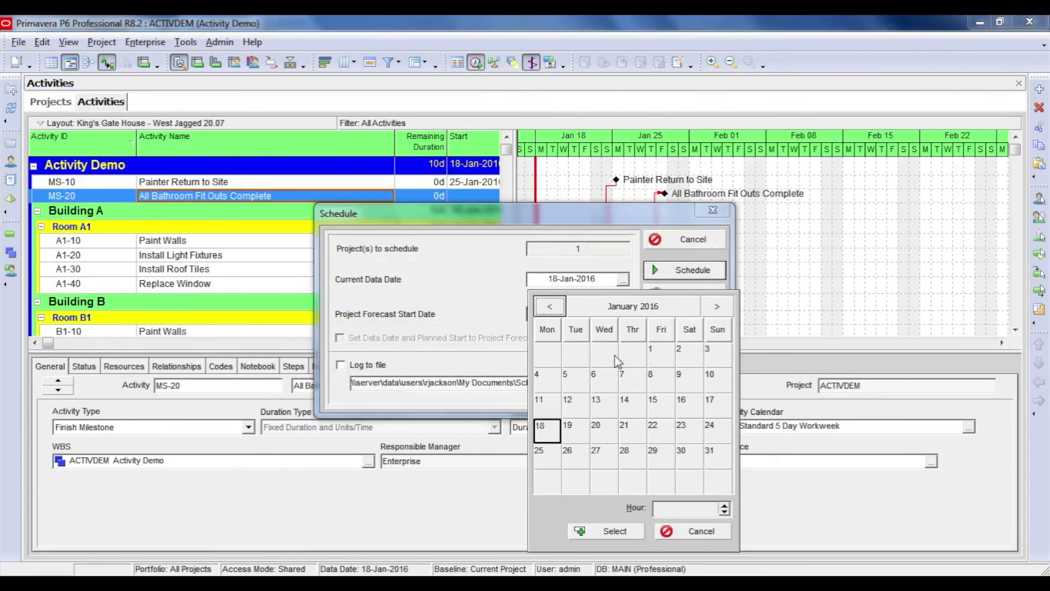
click(602, 430)
click(607, 531)
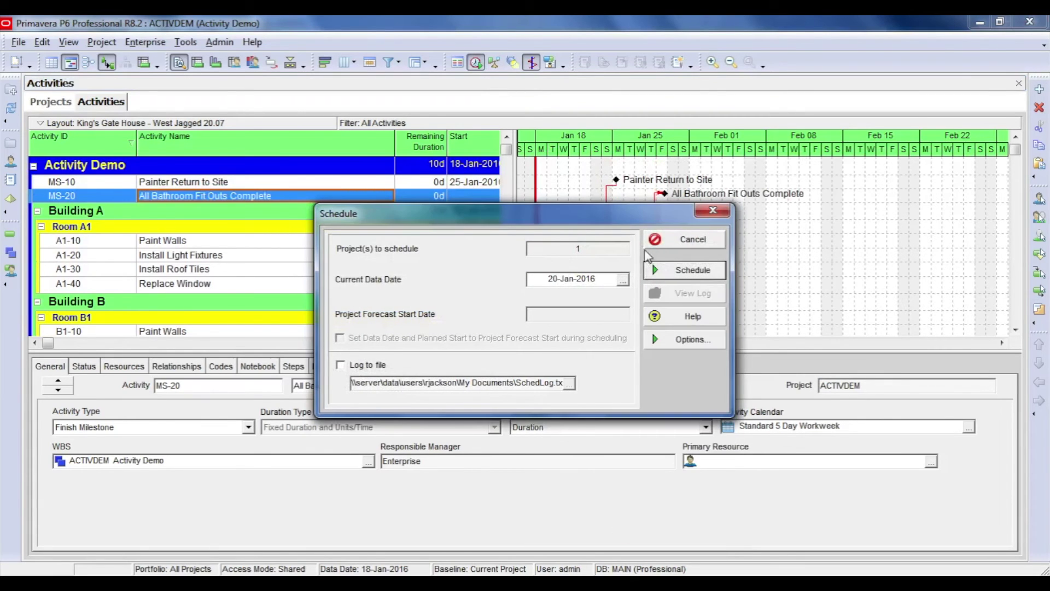
click(685, 277)
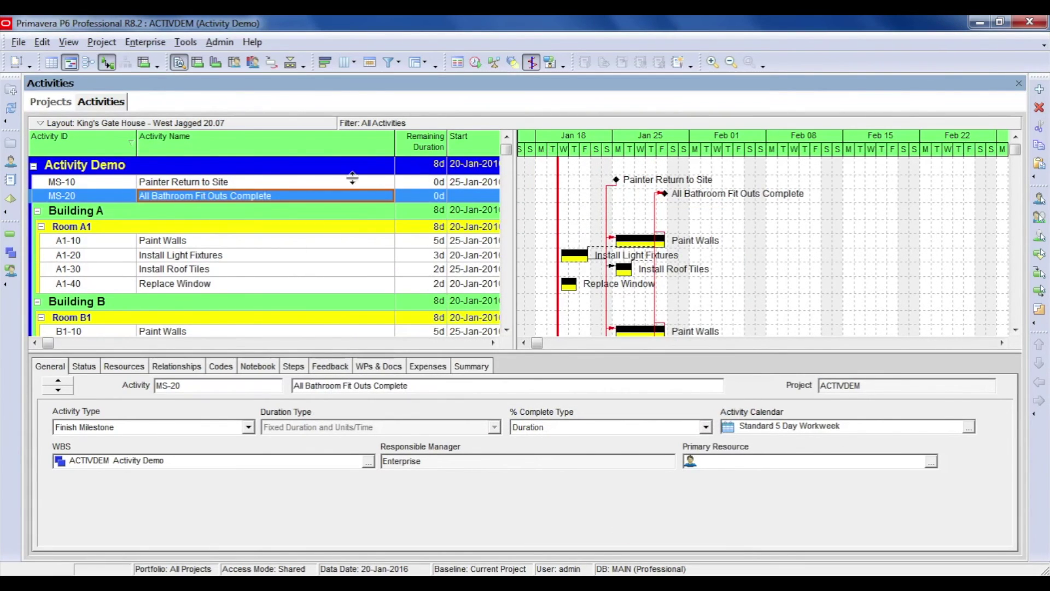
click(279, 182)
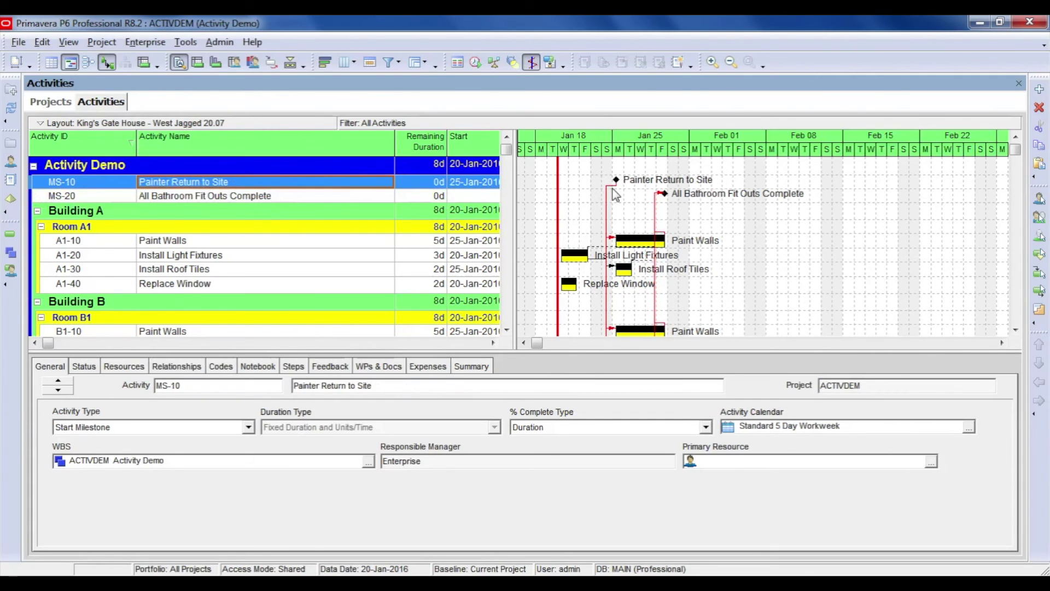
scroll(616, 194, down, 5)
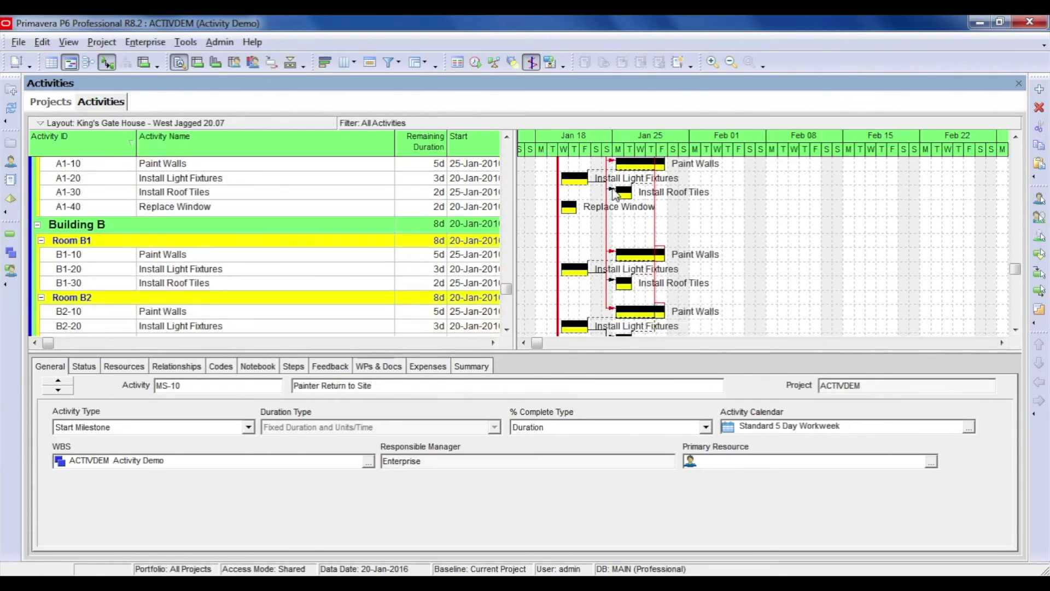
scroll(615, 193, up, 2)
scroll(615, 194, up, 1)
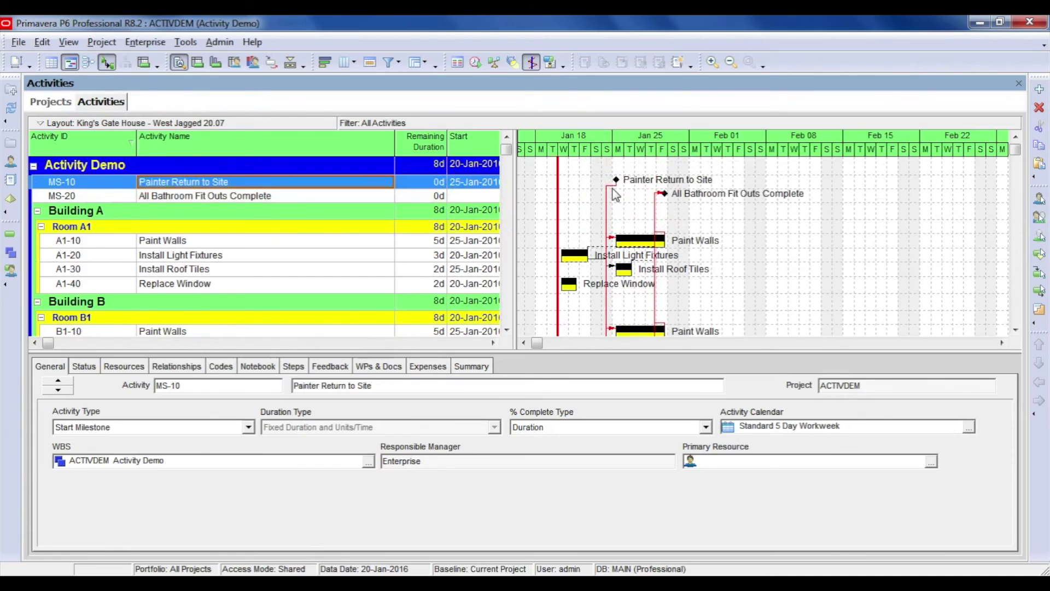
click(249, 427)
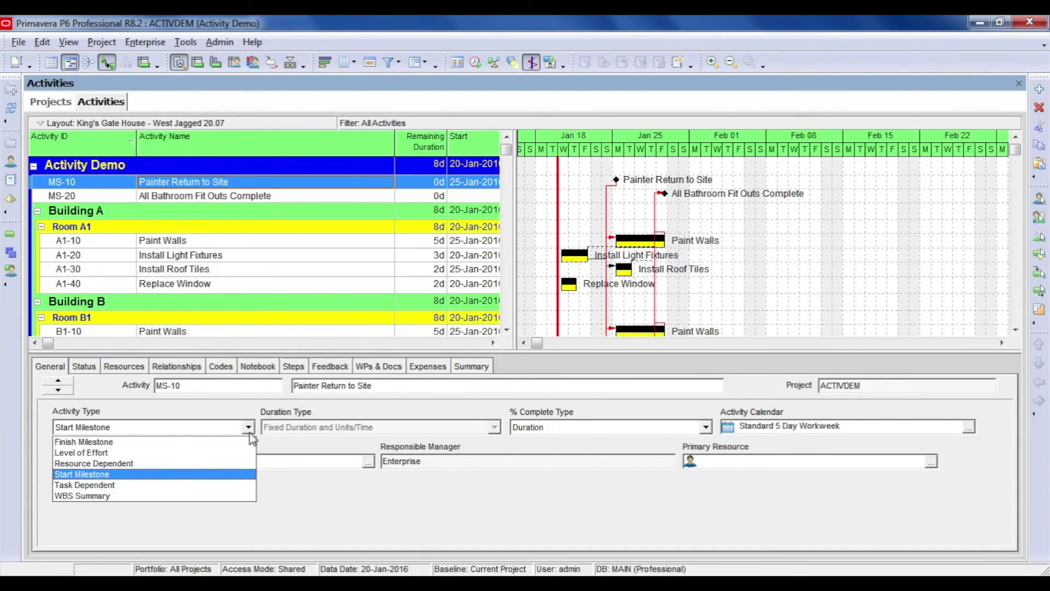
click(249, 431)
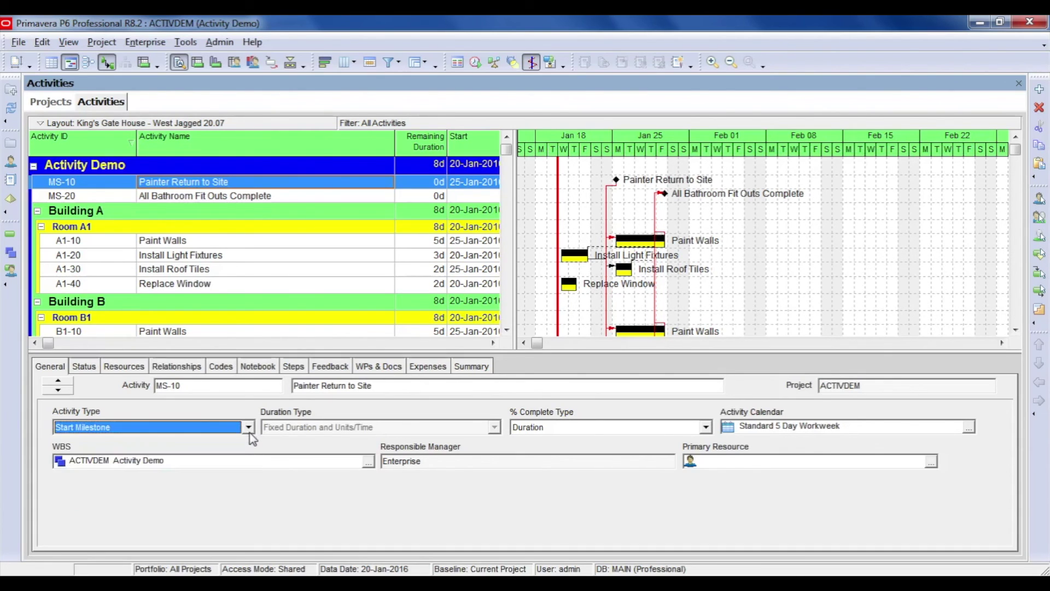
click(231, 196)
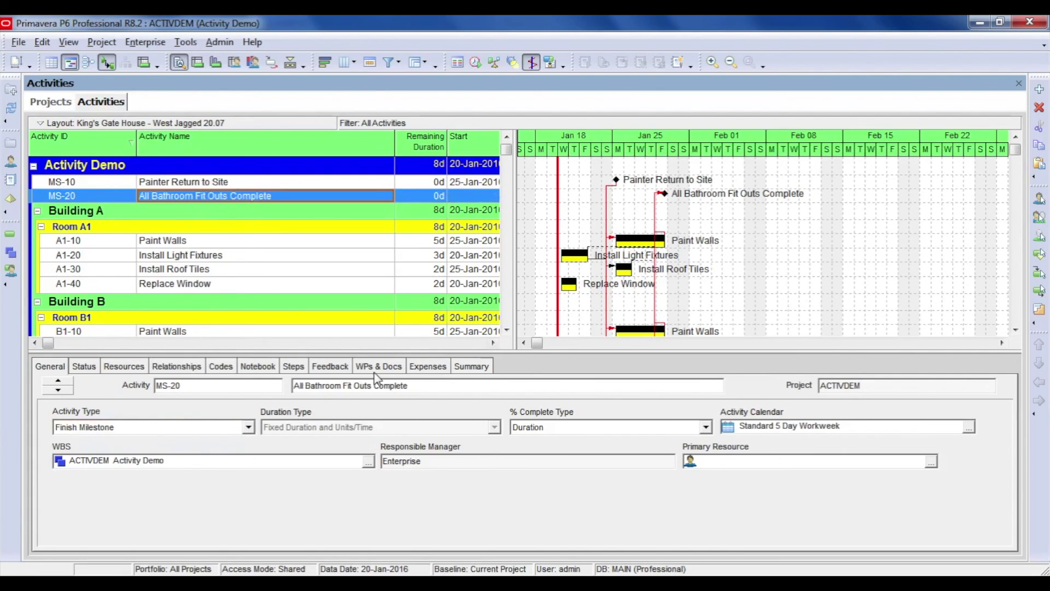
key(Down)
key(Down)
key(Down)
key(Down)
key(Down)
key(Down)
key(Down)
key(Down)
key(Down)
key(Down)
key(Down)
key(Down)
key(Down)
key(Down)
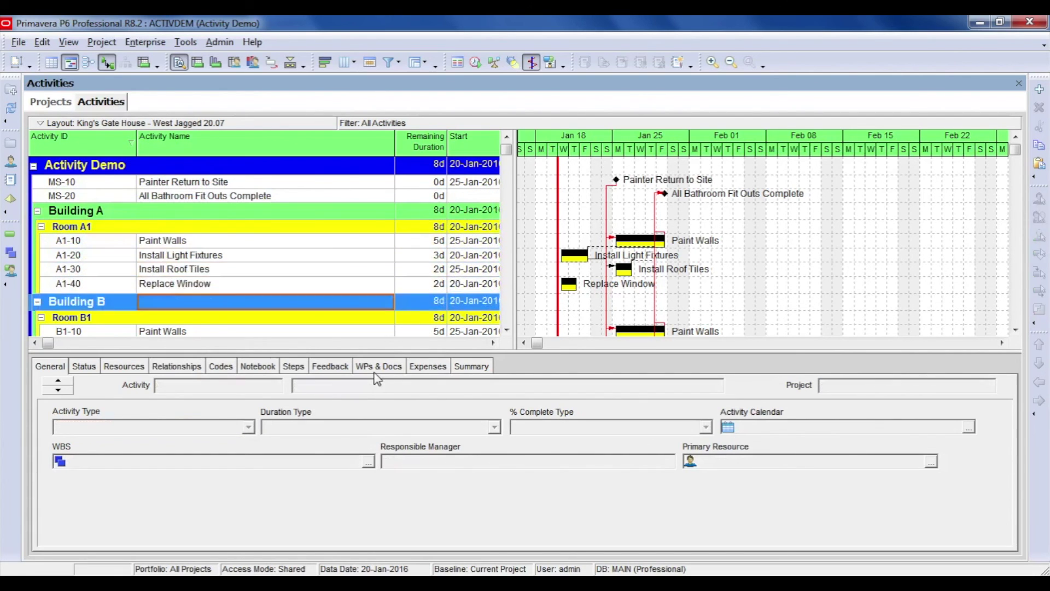
key(Down)
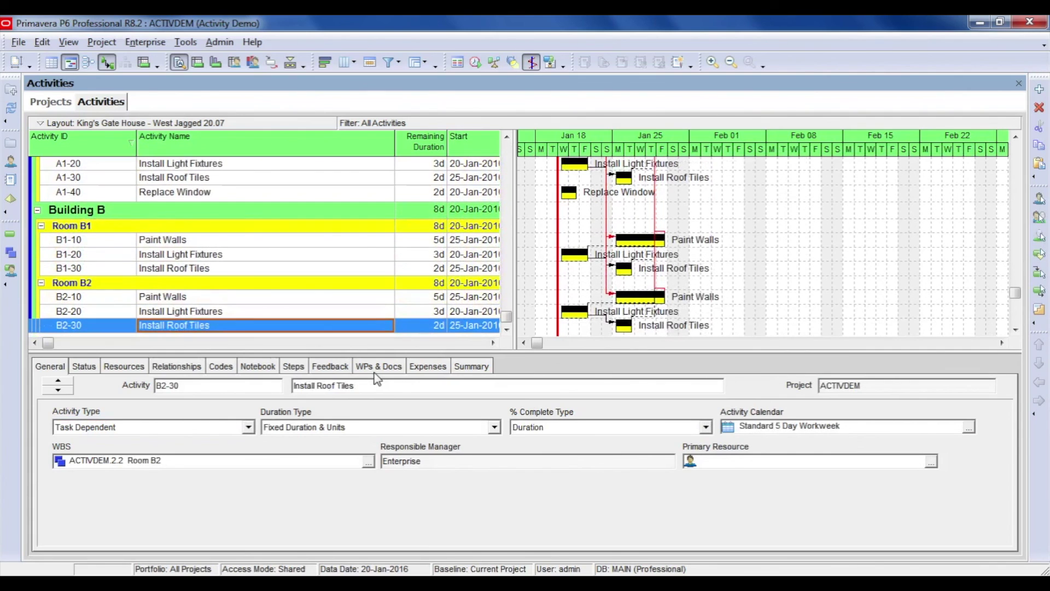